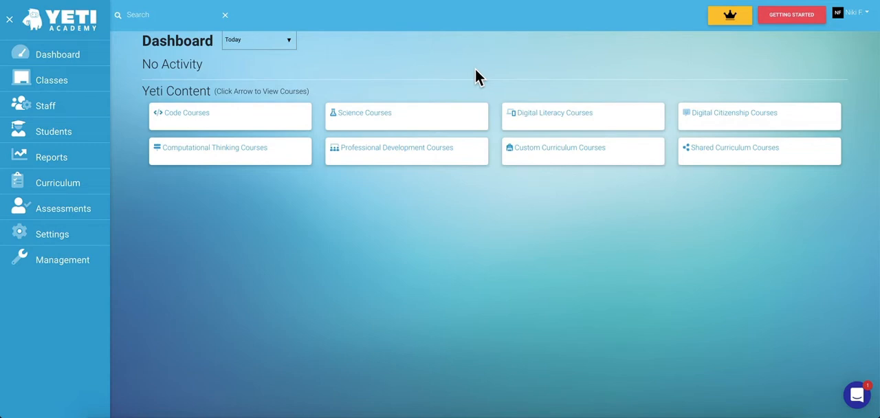
Open the team settings of the Computer Science class.
click(82, 81)
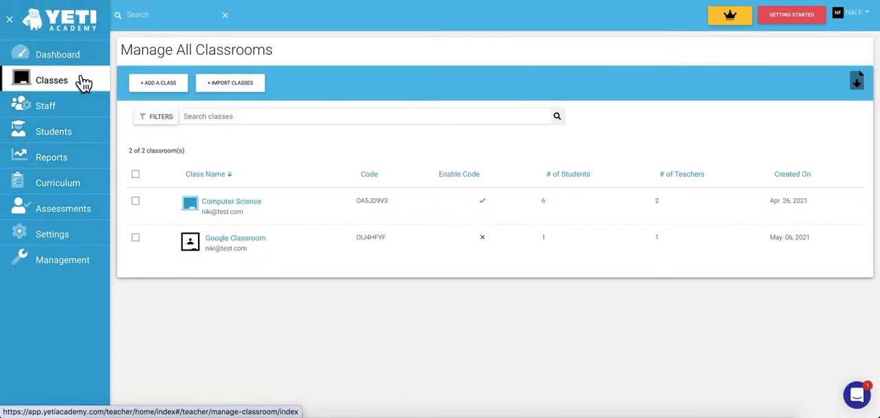
click(253, 202)
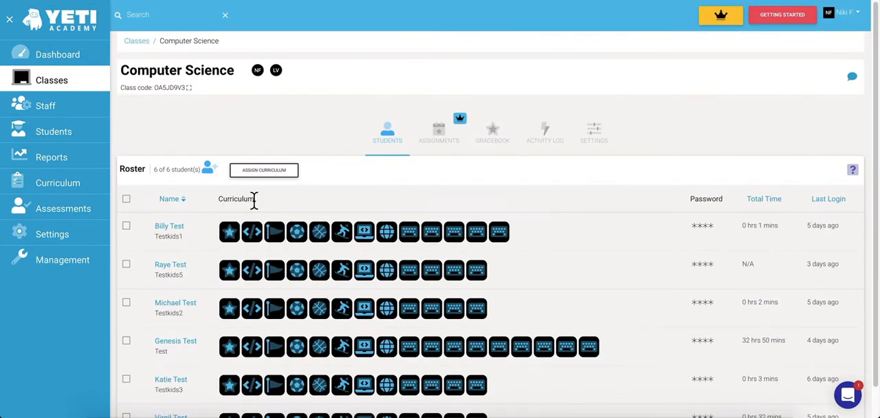
click(588, 141)
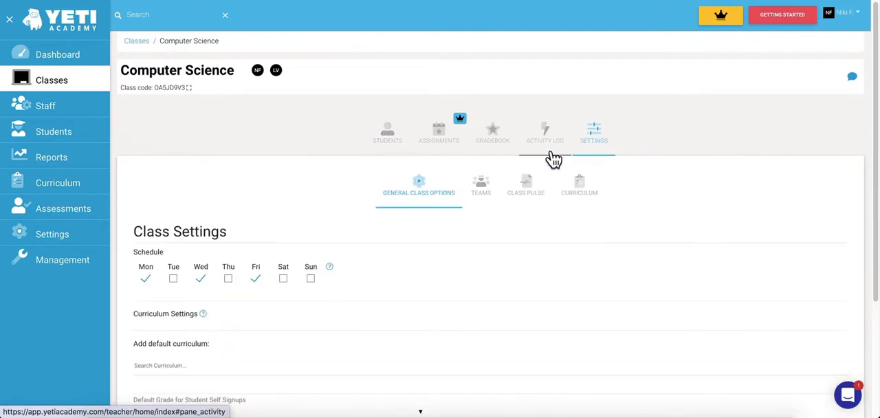
click(485, 203)
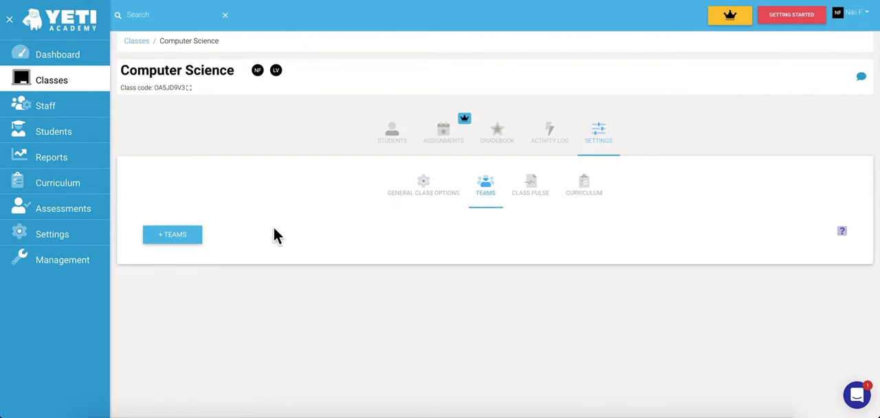
Create a team titled Penguins in the Computer Science class.
click(190, 240)
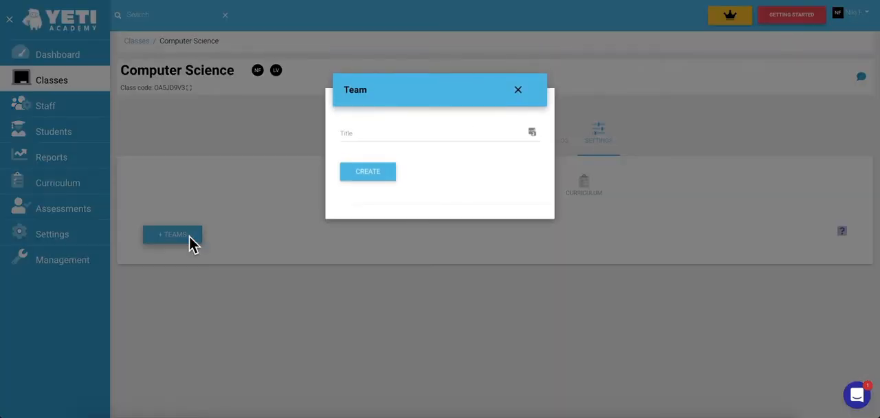
click(385, 133)
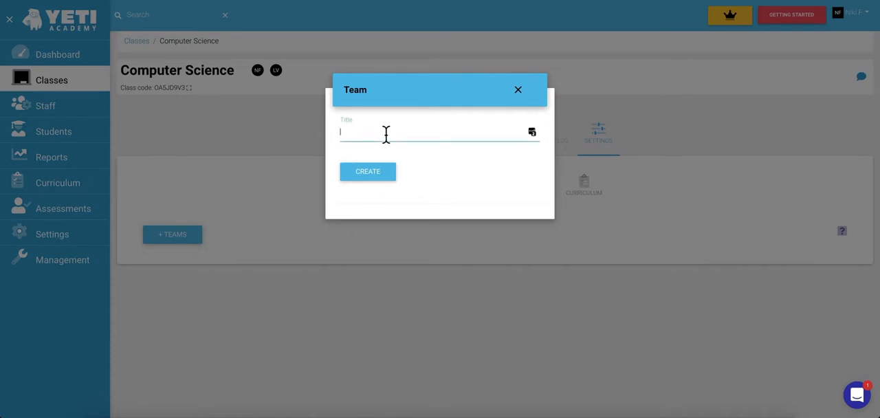
text(Penguins)
click(369, 172)
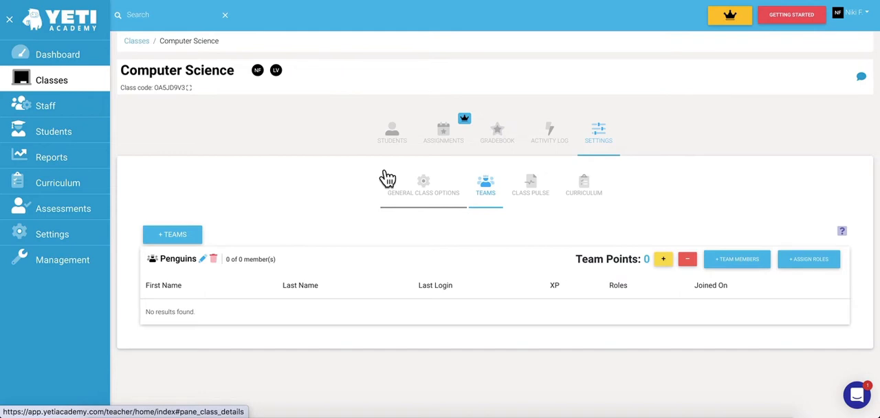
Search for "test" and assign the second, fourth and sixth students found as members of the Penguins team.
click(719, 261)
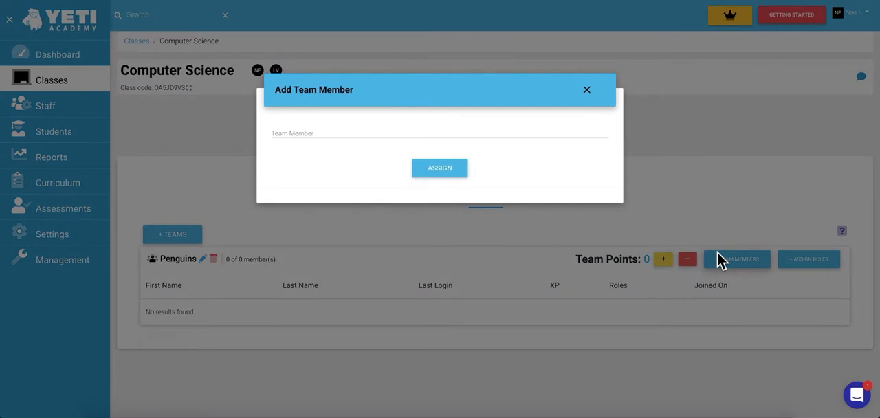
click(447, 132)
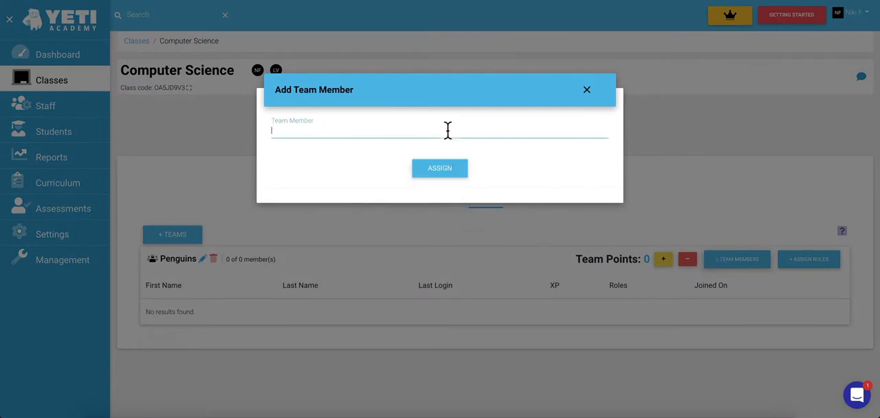
text(test)
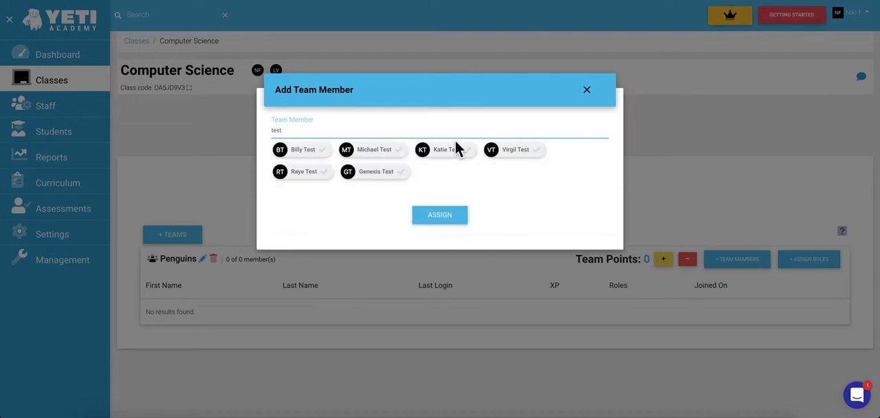
click(398, 175)
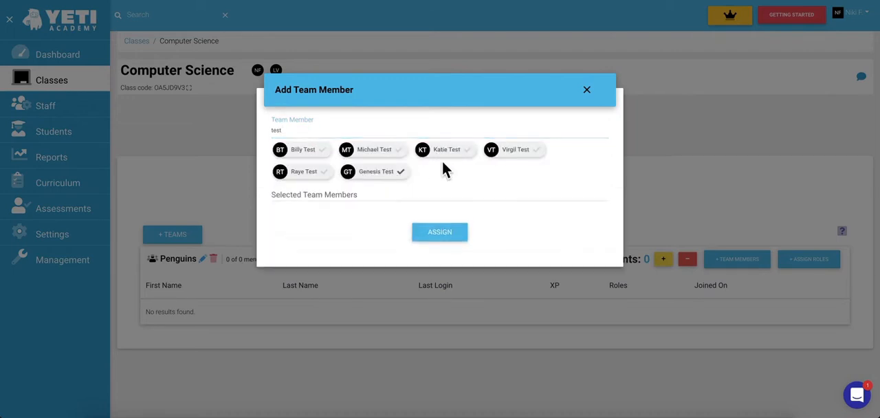
click(529, 155)
click(398, 157)
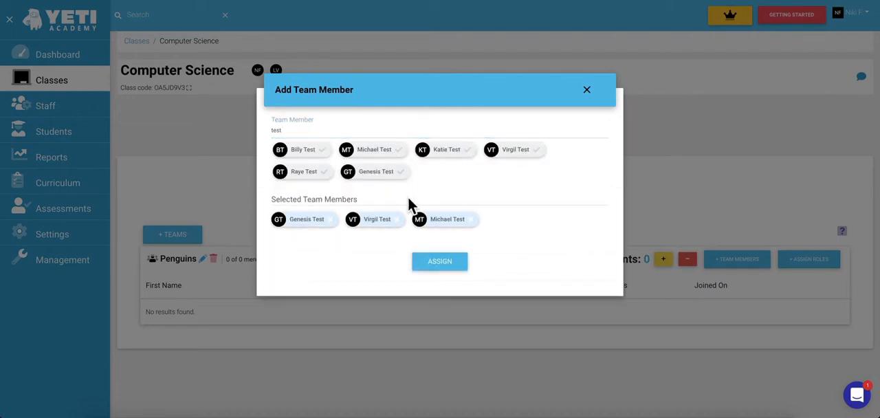
click(433, 264)
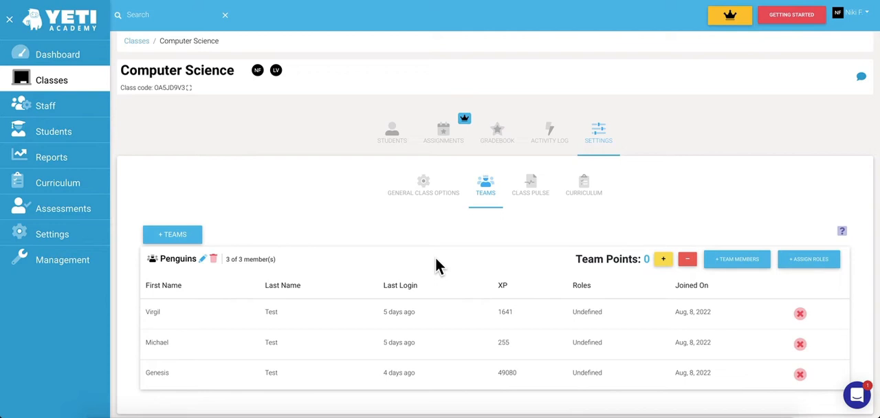
Assign the Beta Tester role to the first student listed in the Penguins team.
click(818, 261)
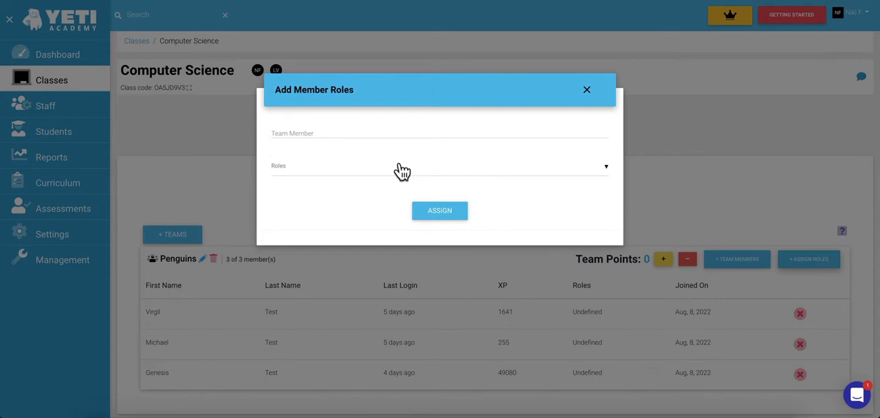
click(402, 171)
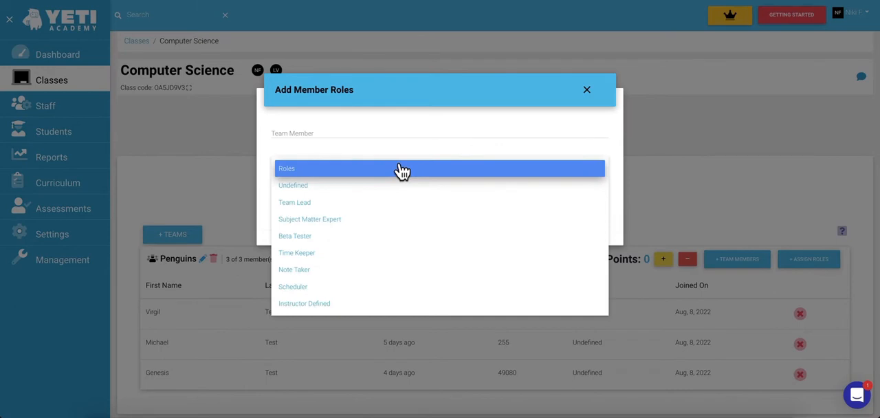
click(400, 136)
click(402, 129)
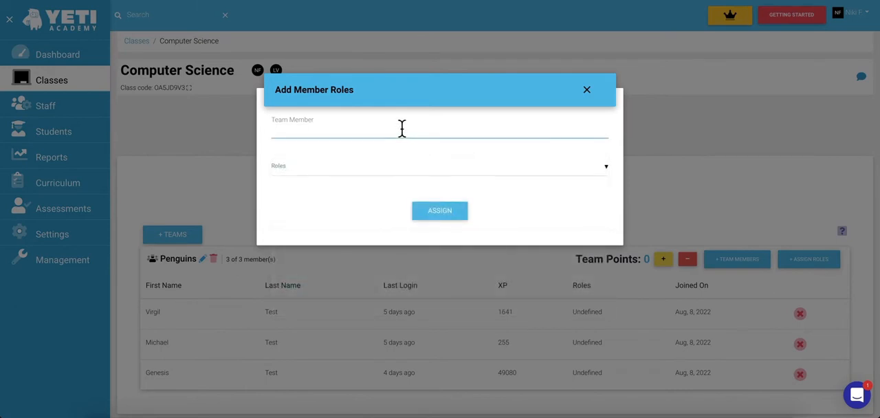
text(virgil)
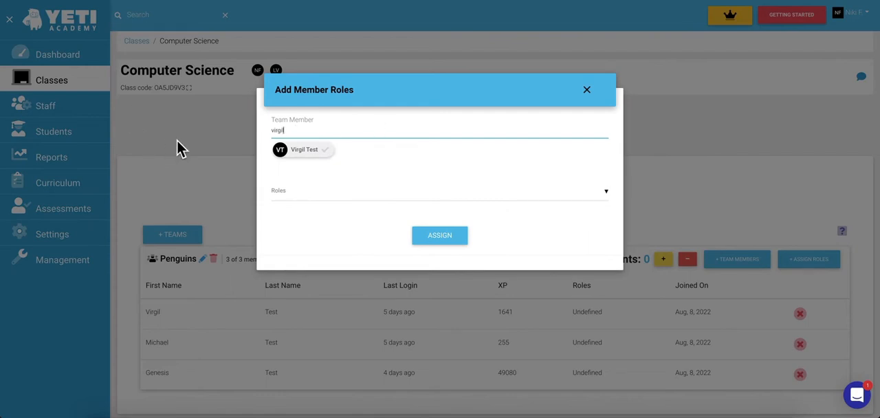
click(312, 153)
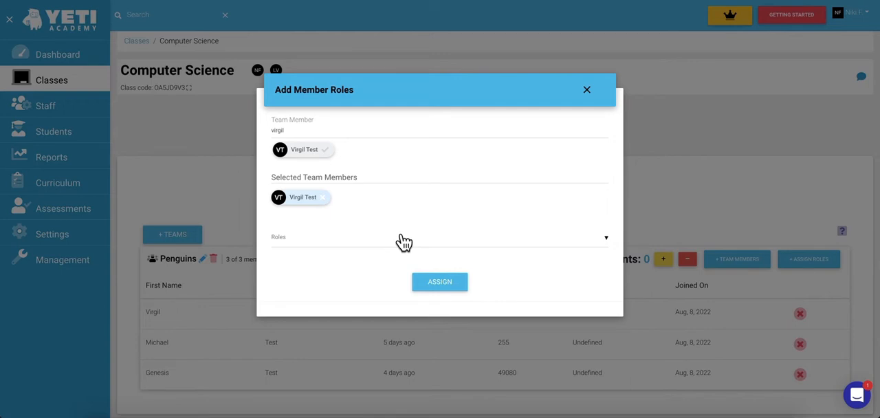
click(404, 242)
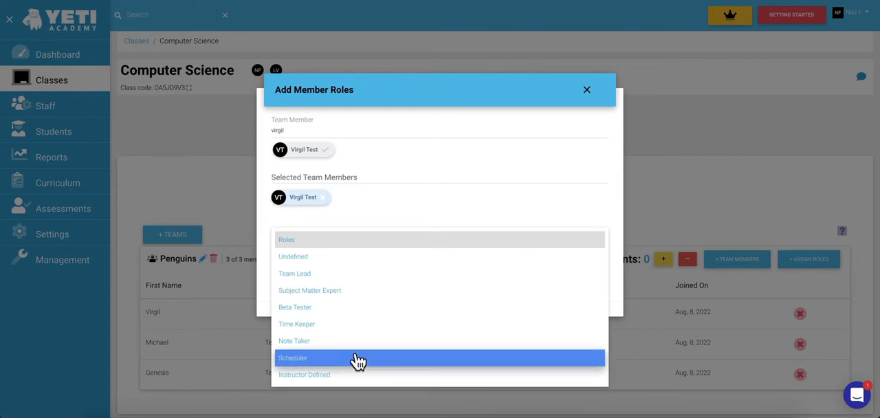
click(365, 313)
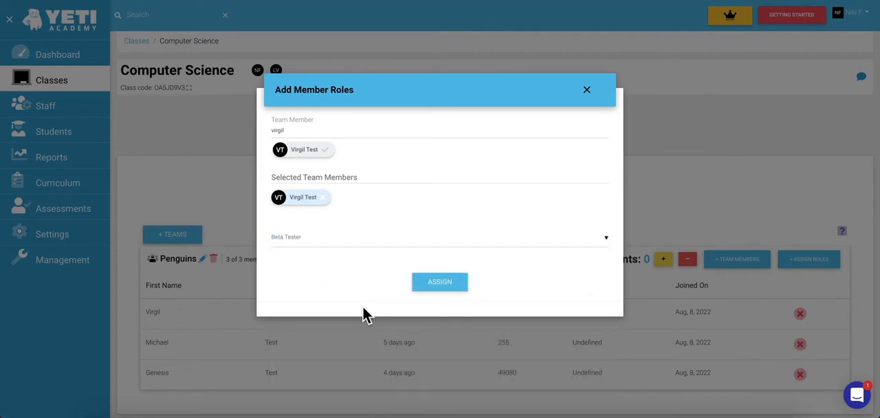
click(436, 287)
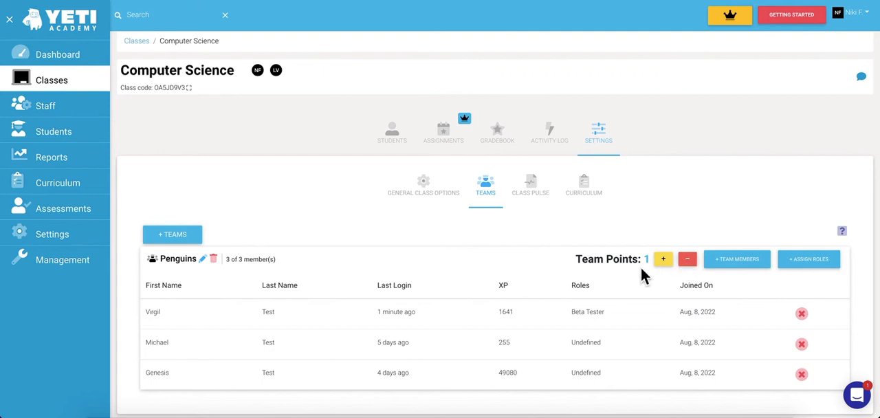
Award 10 points to the Penguins team.
click(663, 258)
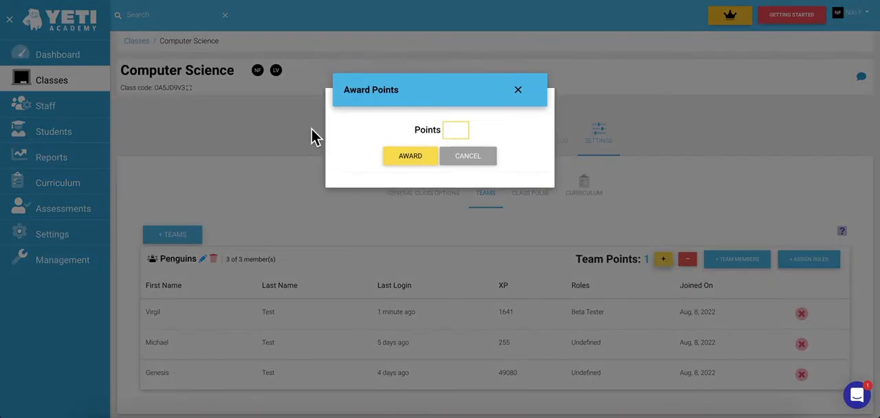
click(460, 130)
text(10)
click(411, 156)
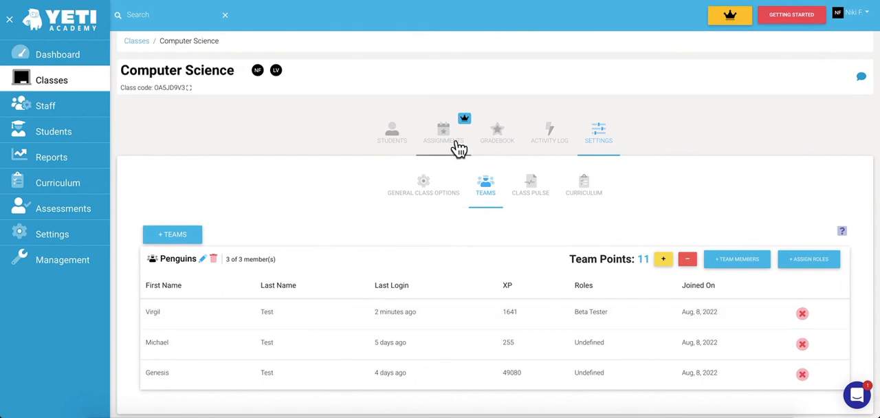
Log in as the last student on the Computer Science class roster.
click(406, 146)
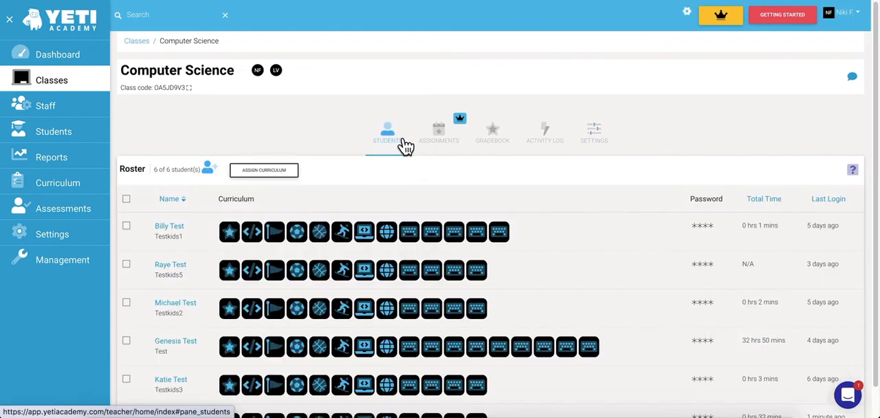
scroll(284, 233, down, 1)
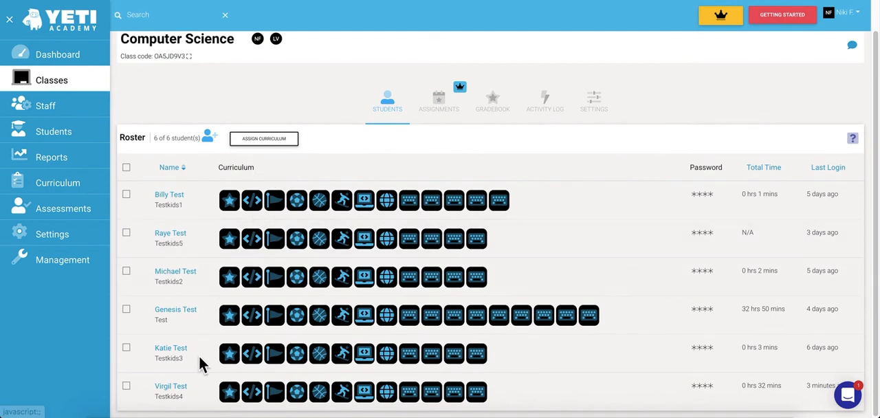
click(128, 389)
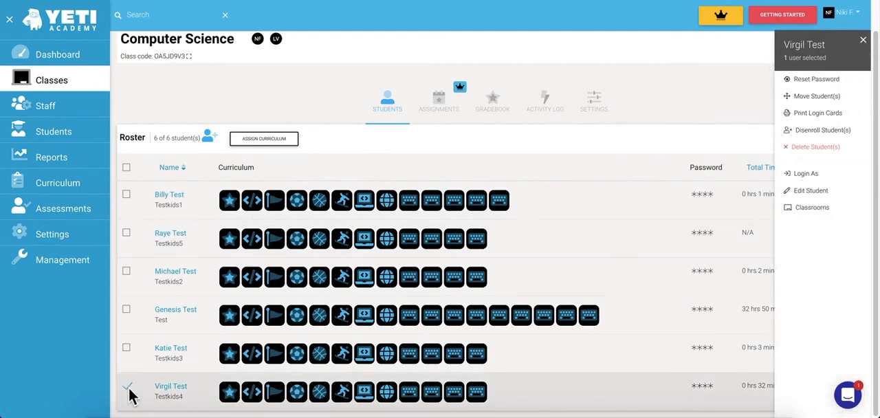
click(809, 174)
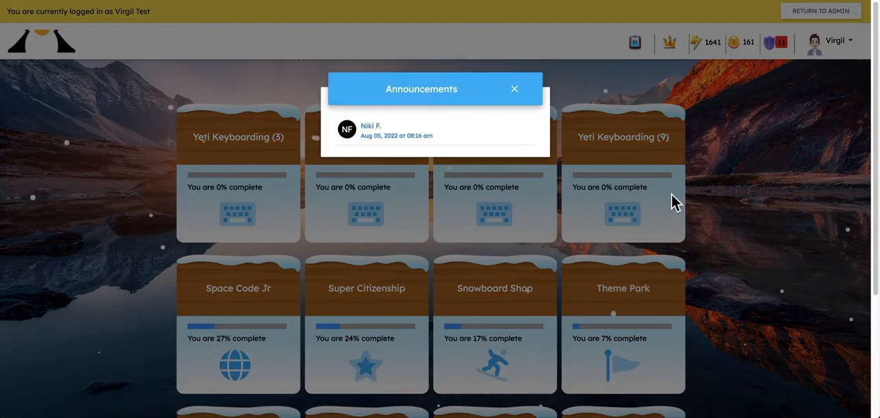
Dismiss the announcements and view the student's leaderboard, checking their own role in the Penguins team.
click(516, 89)
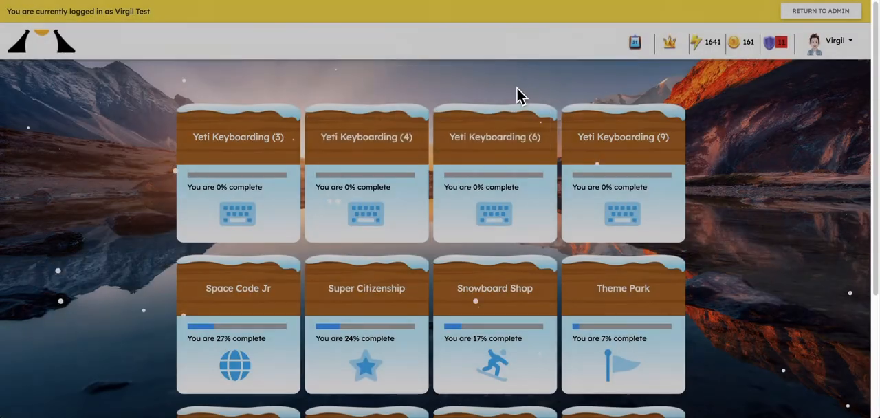
click(670, 44)
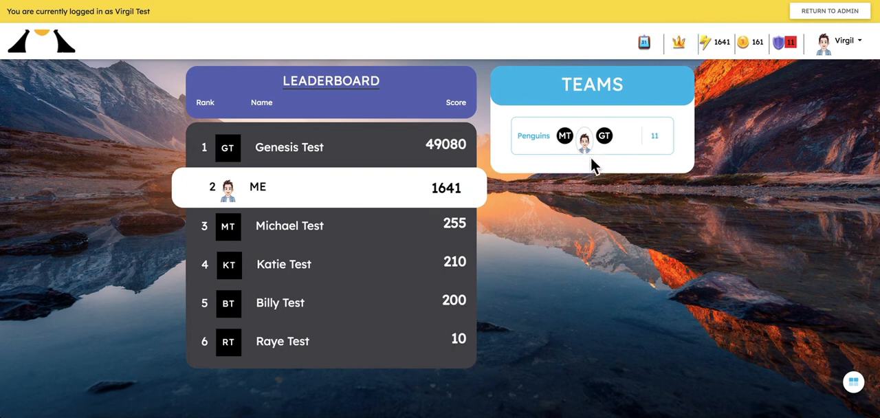
mouse_move(585, 146)
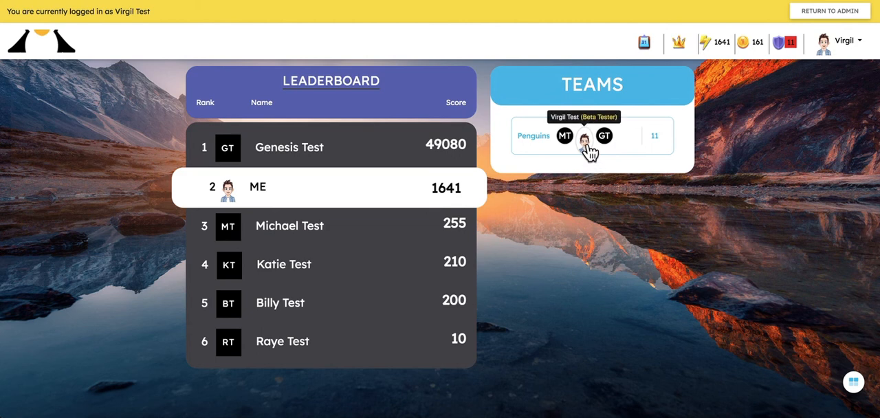